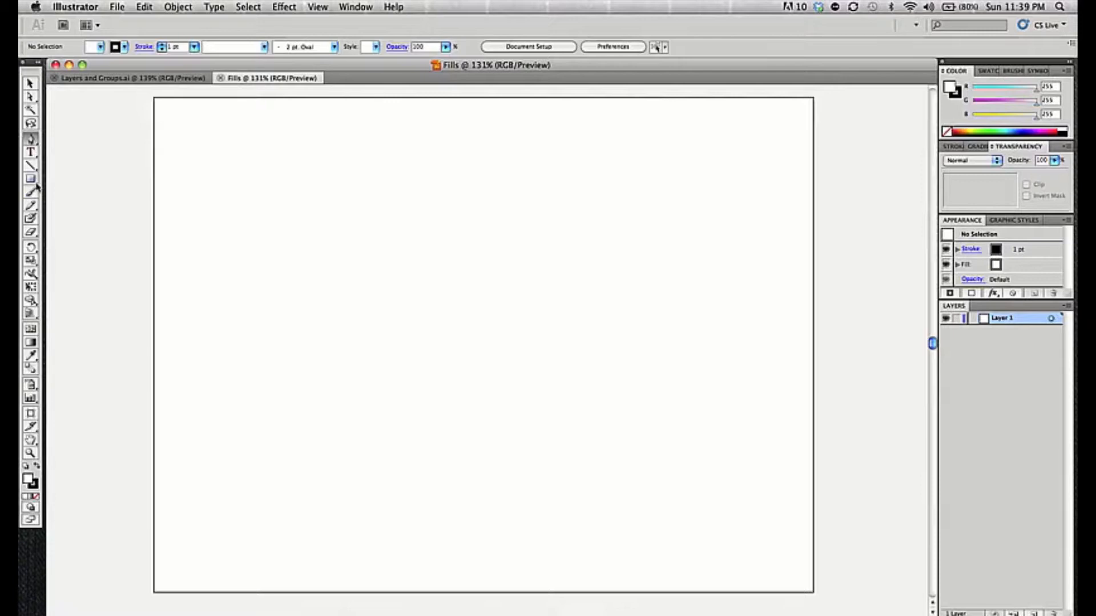
Activate the Pencil tool and set the drawing colours to a black fill with no stroke
click(31, 205)
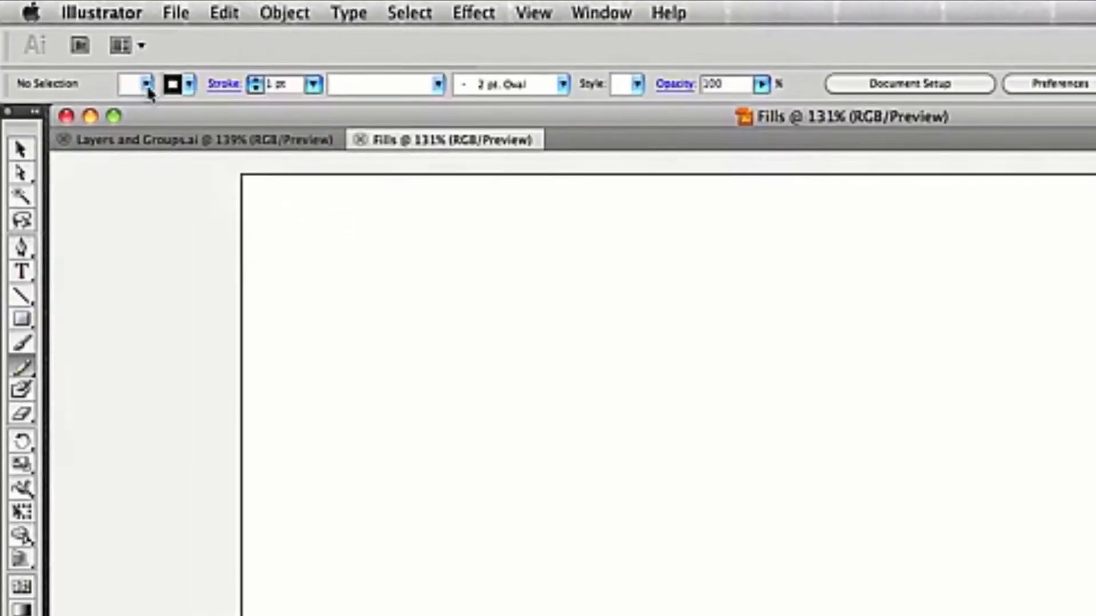
click(148, 84)
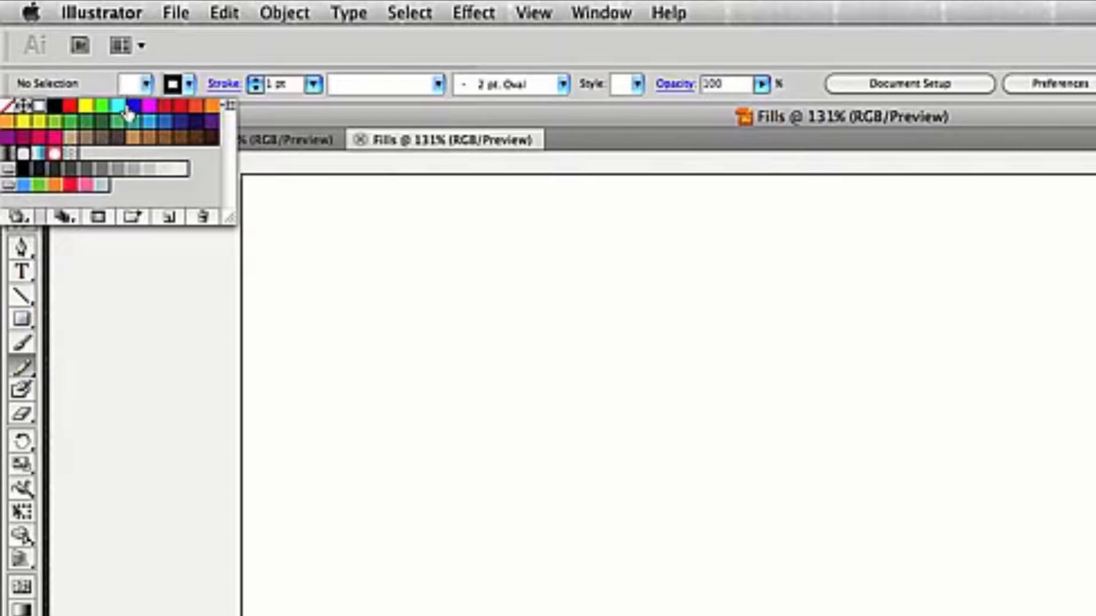
click(7, 107)
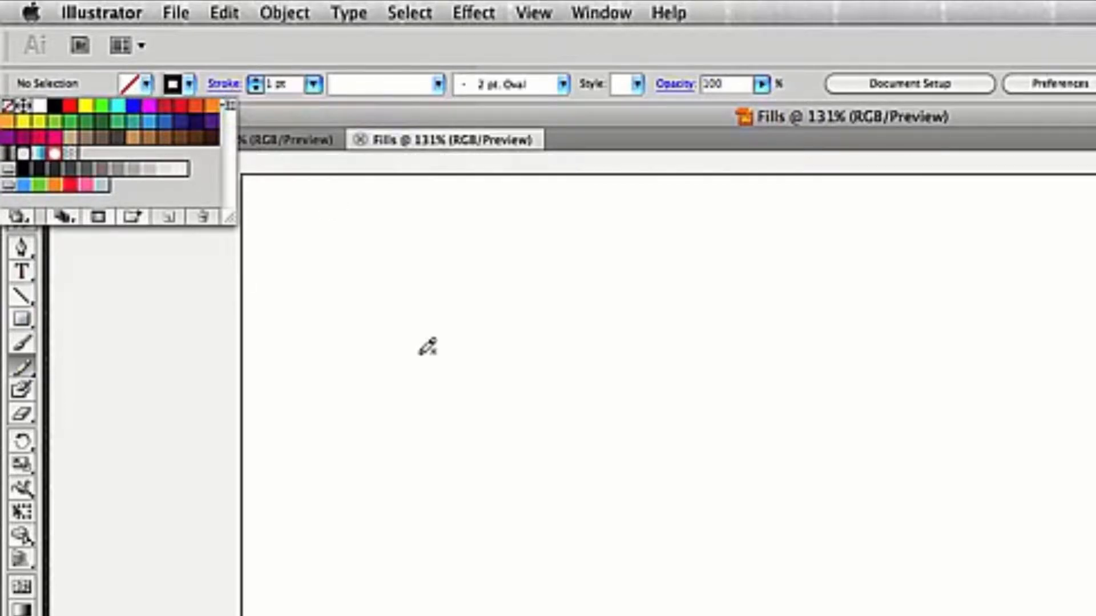
click(150, 88)
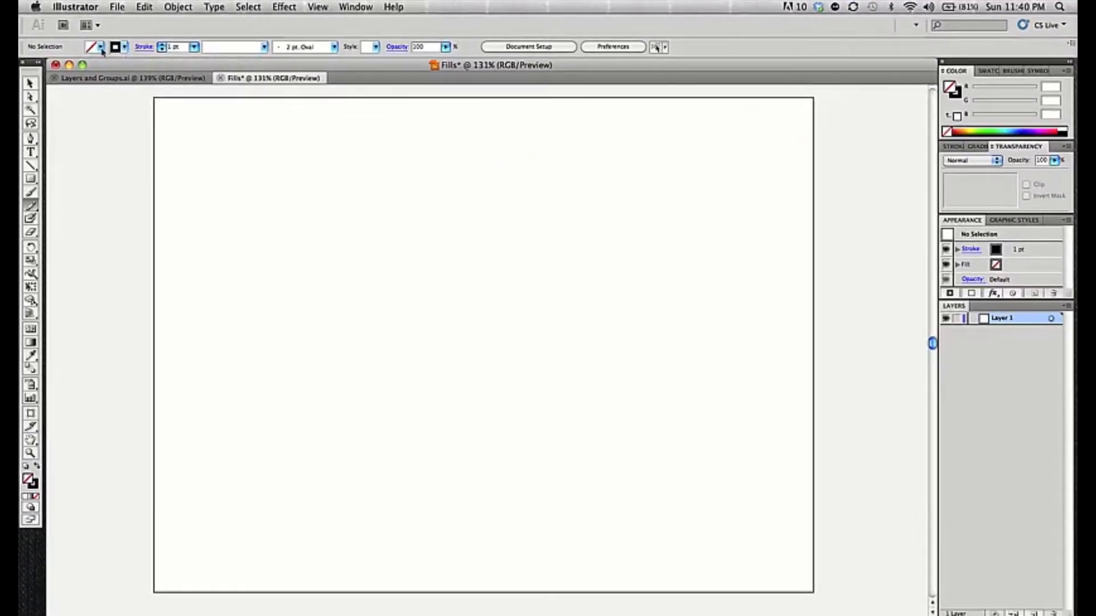
click(36, 470)
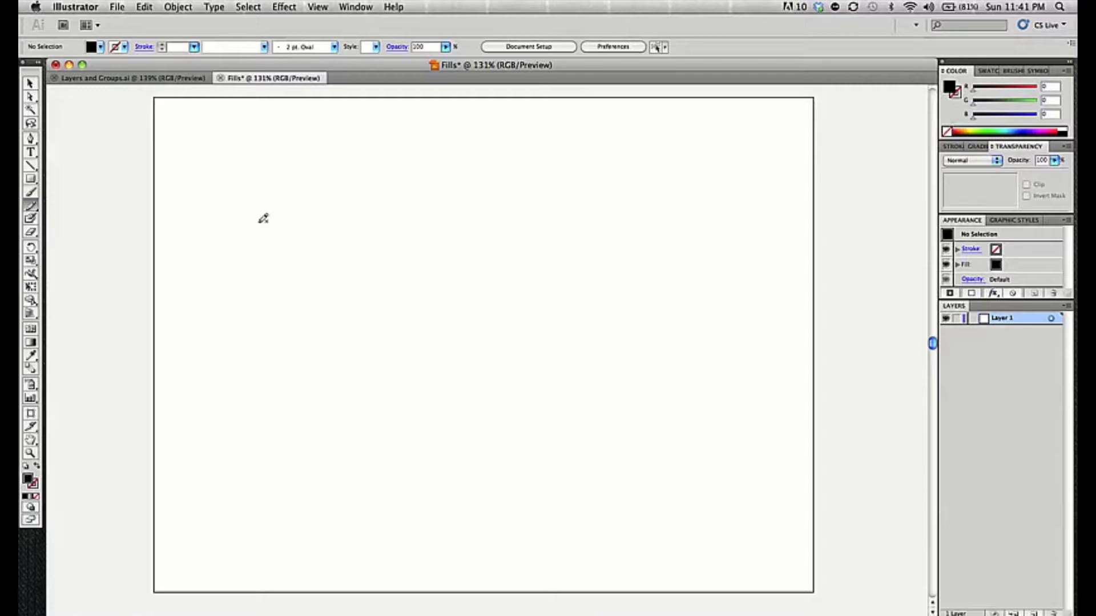
Enable filling of new pencil strokes and draw a closed vase outline freehand in the left half of the artboard
double_click(30, 207)
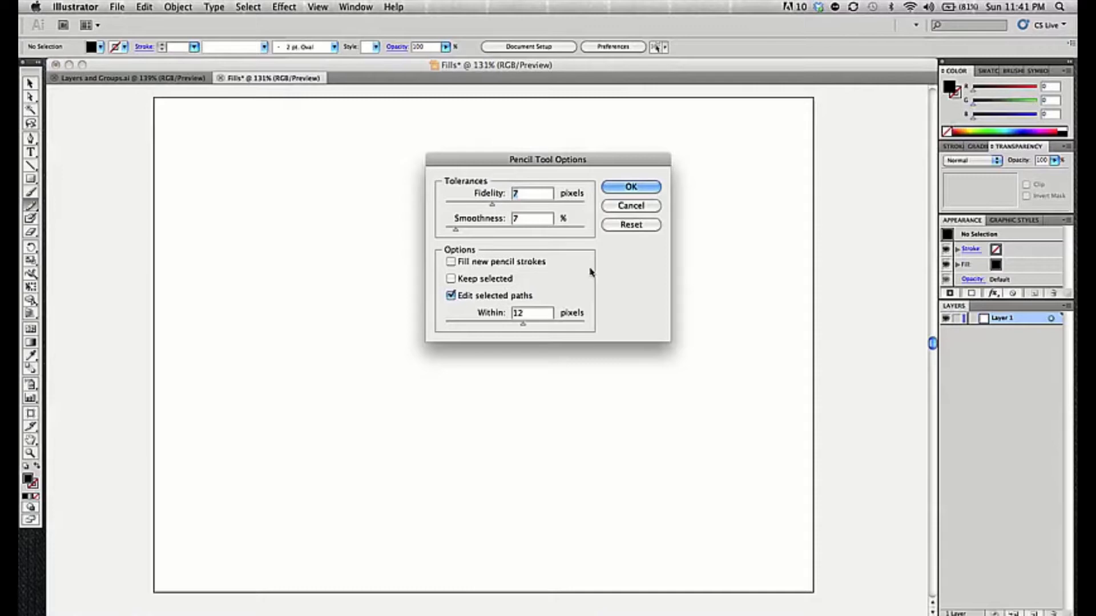
click(451, 262)
click(624, 187)
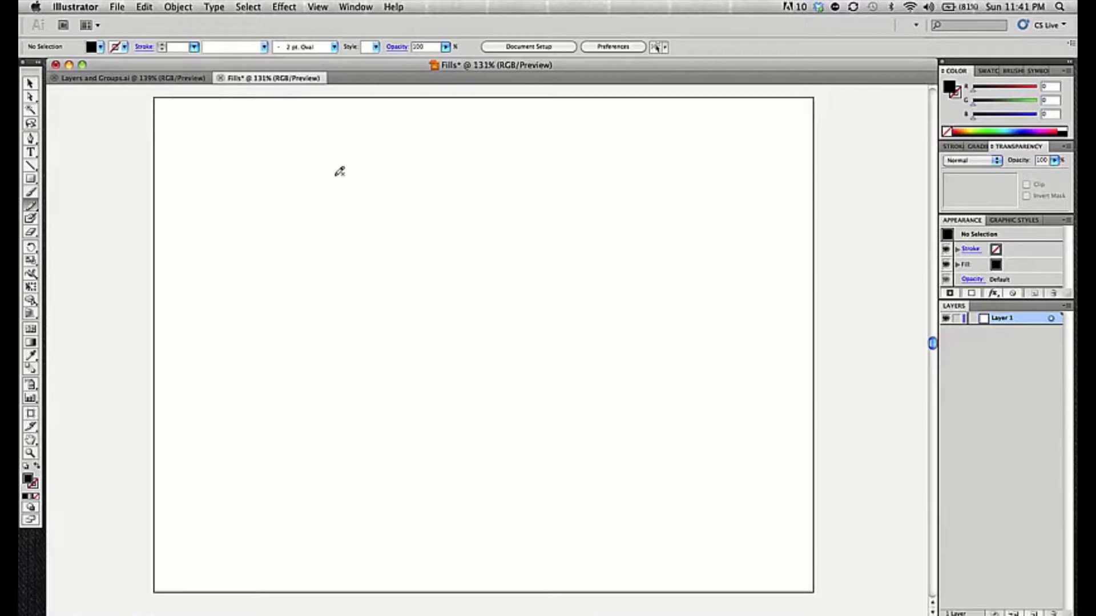
mouse_move(334, 170)
mouse_down()
mouse_move(309, 303)
mouse_move(325, 389)
mouse_move(413, 393)
mouse_move(429, 326)
mouse_move(427, 251)
mouse_move(401, 193)
mouse_move(405, 164)
mouse_move(355, 157)
mouse_up()
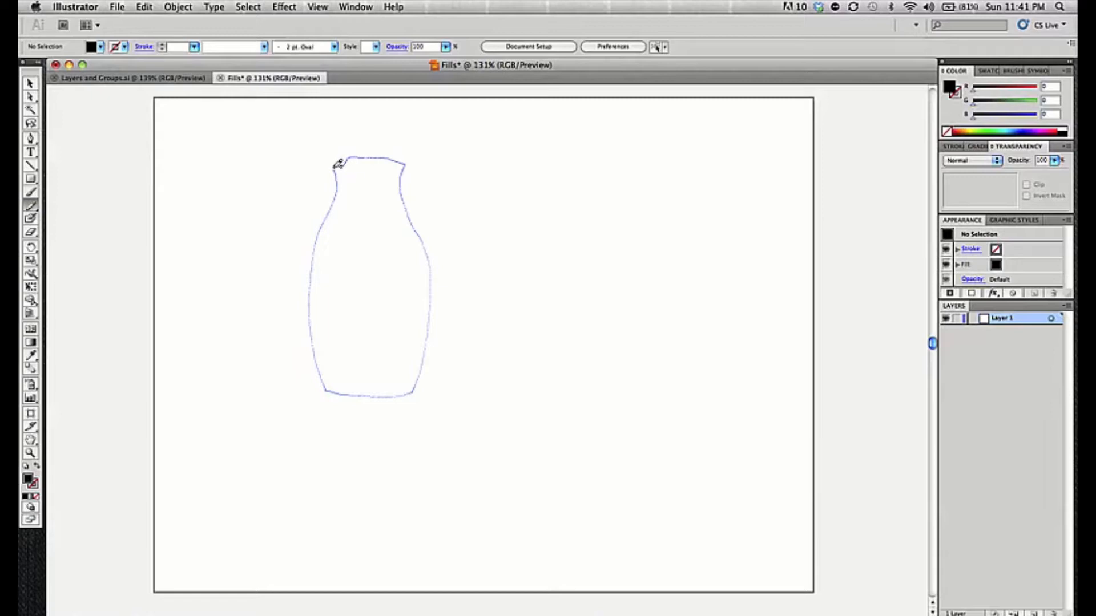
drag(337, 166, 336, 167)
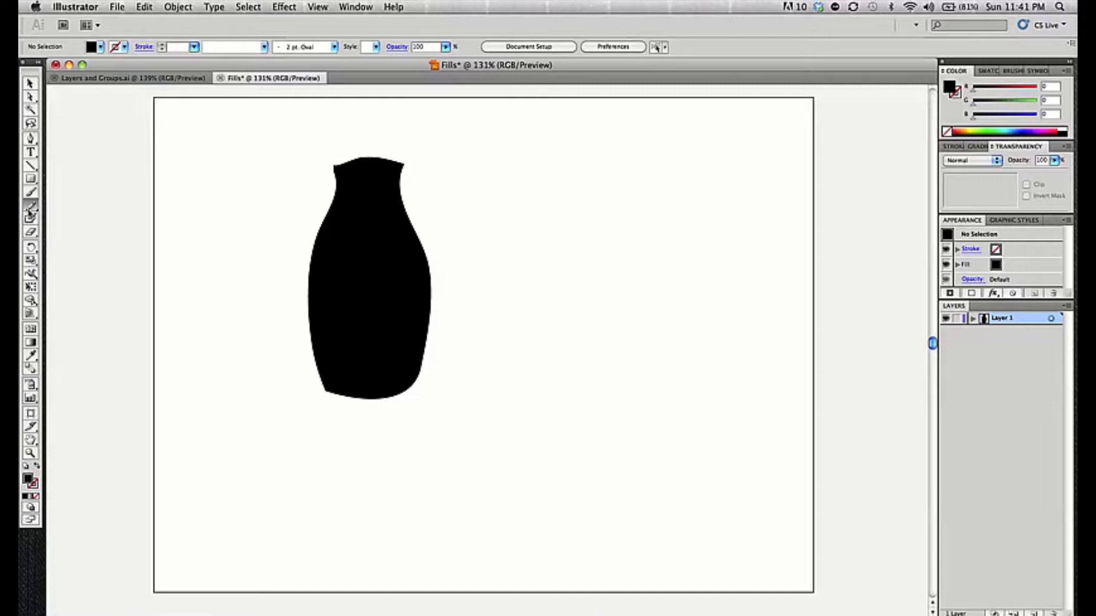
Keep editing of selected paths enabled for the Pencil tool and redraw the vase's top rim as a smooth curve
double_click(32, 207)
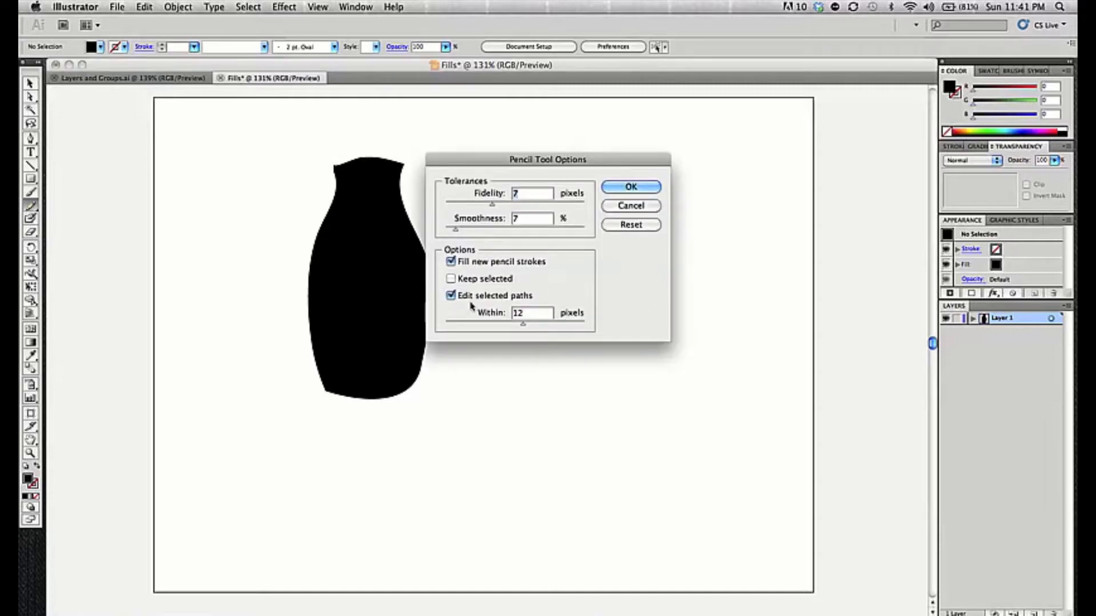
click(630, 187)
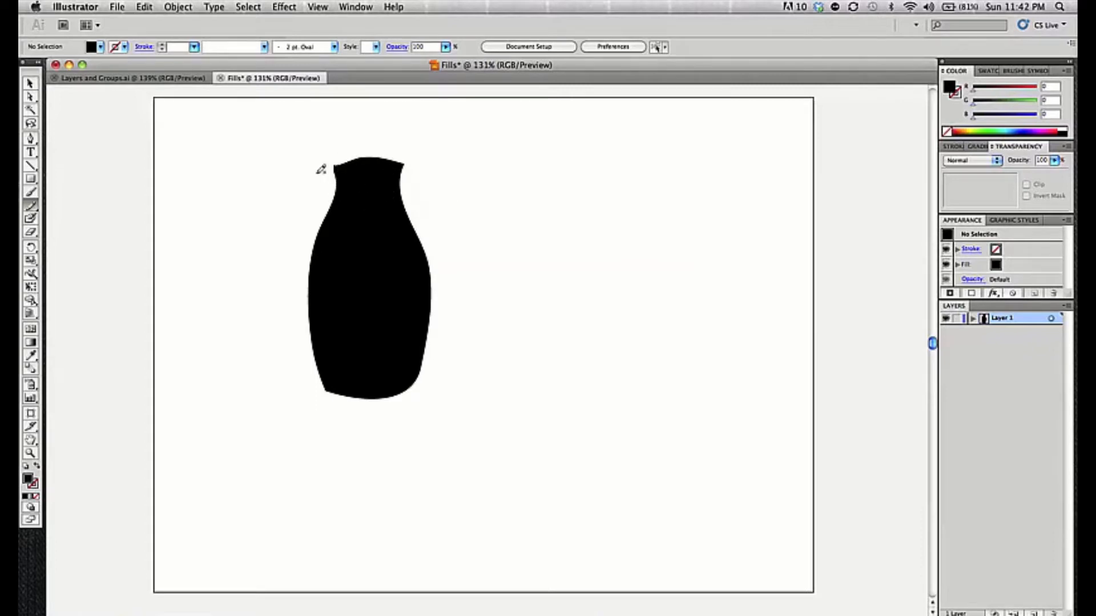
key(super+space)
drag(304, 129, 419, 235)
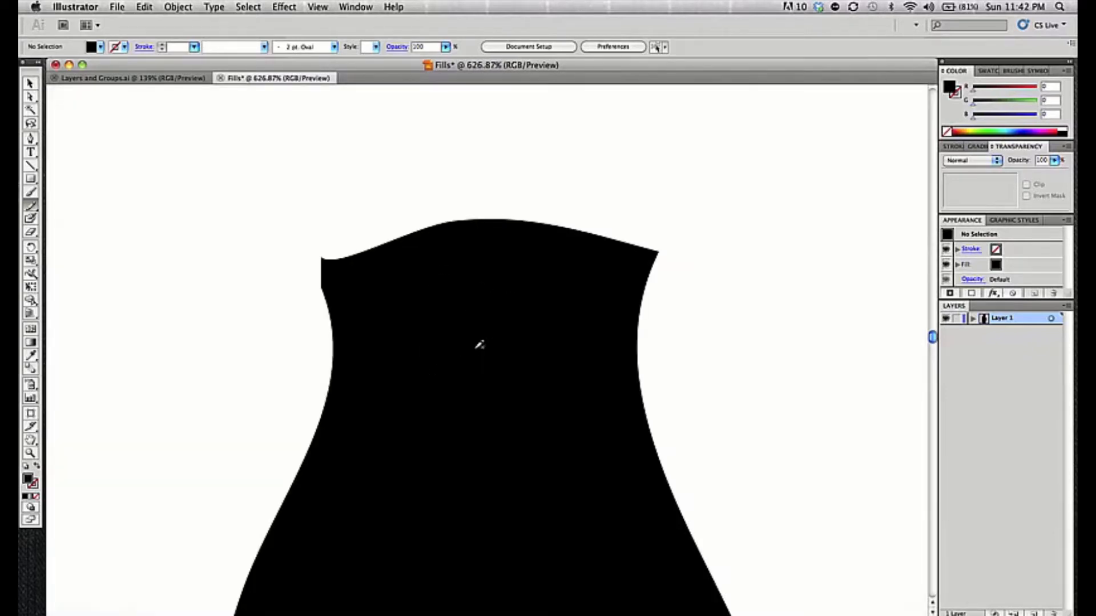
super+click(421, 342)
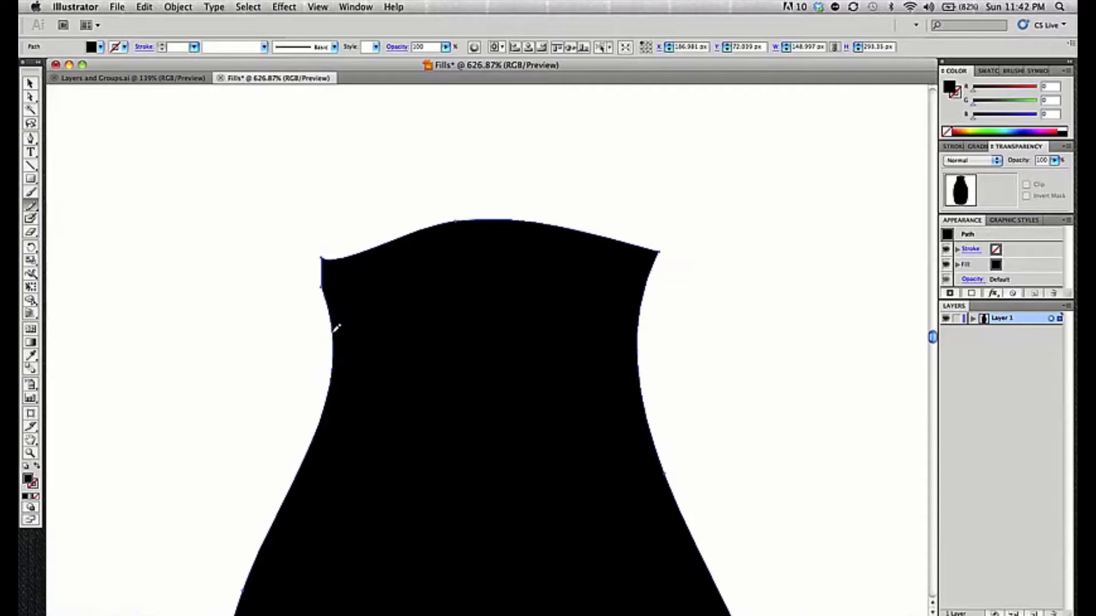
mouse_move(314, 258)
mouse_down()
mouse_move(463, 222)
mouse_move(612, 234)
mouse_move(659, 250)
mouse_up()
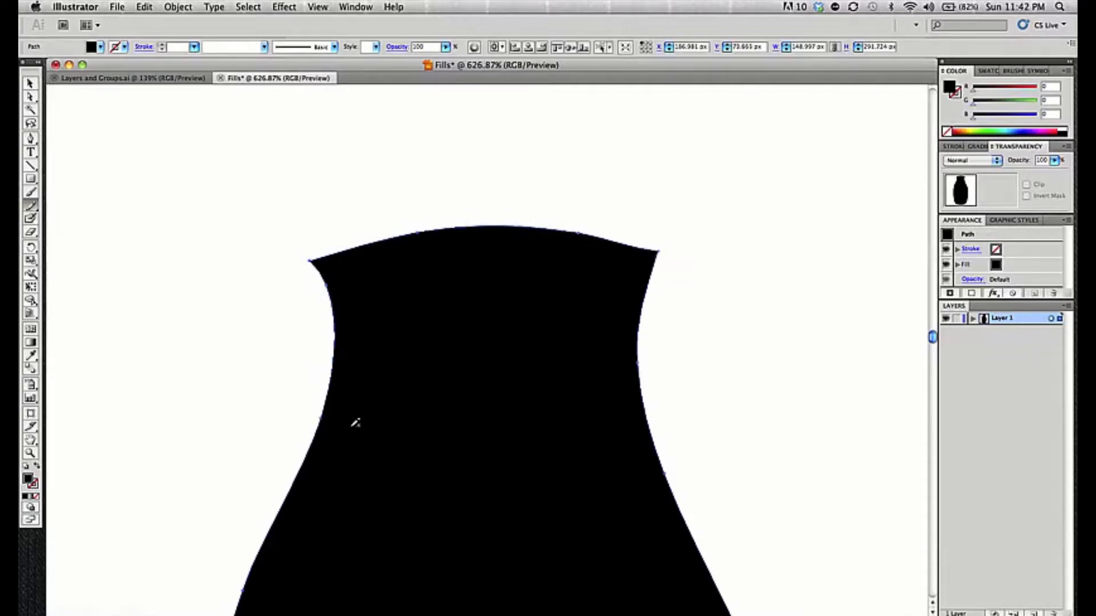
key(super+0)
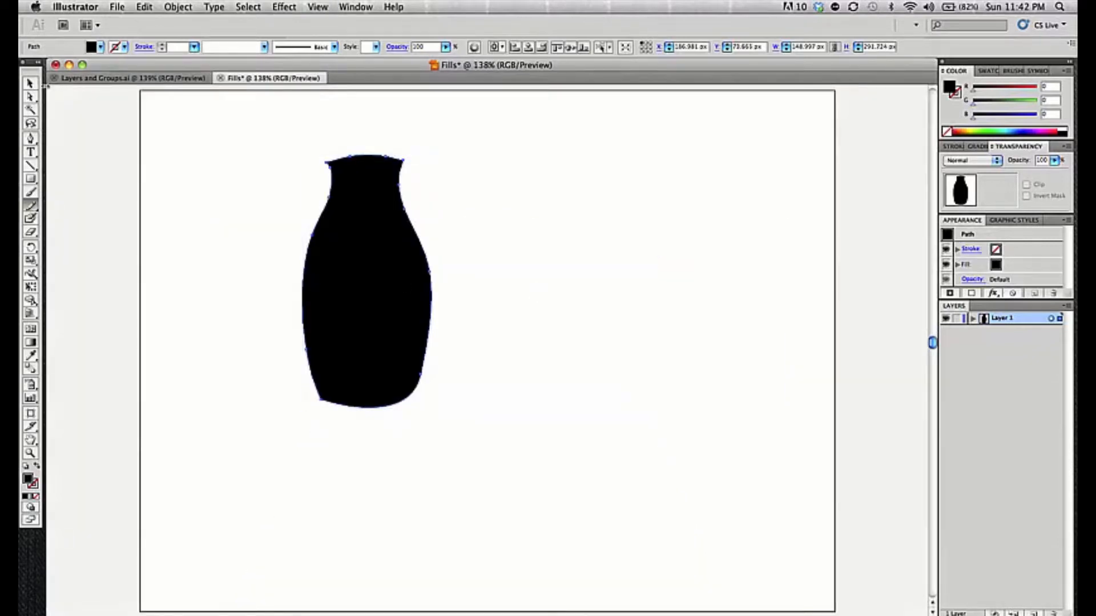
click(245, 215)
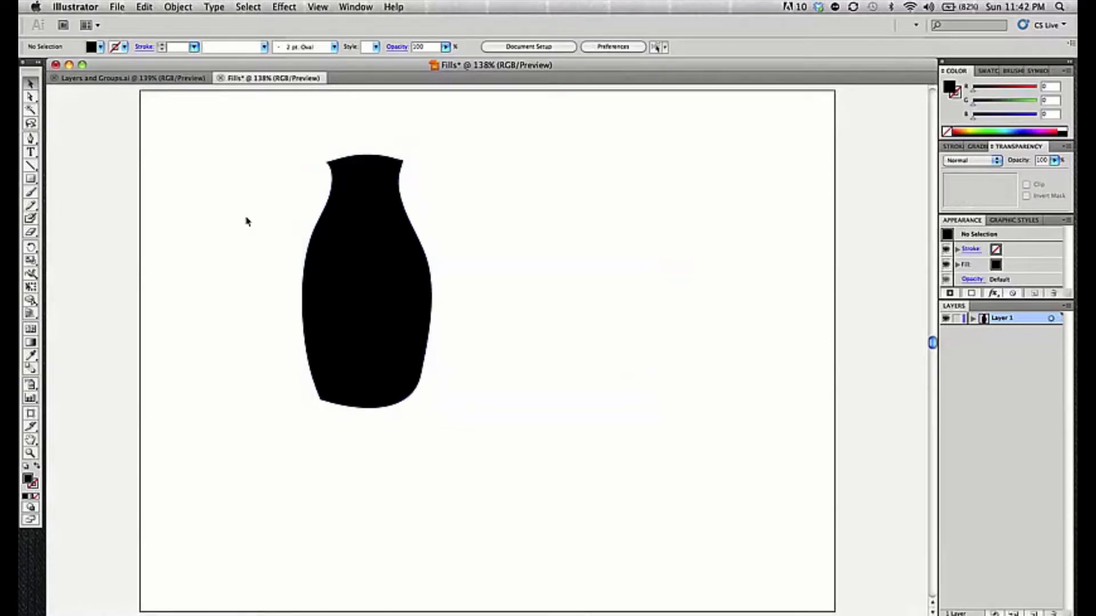
Try several swatches as the vase's fill colour and settle on medium blue
click(362, 290)
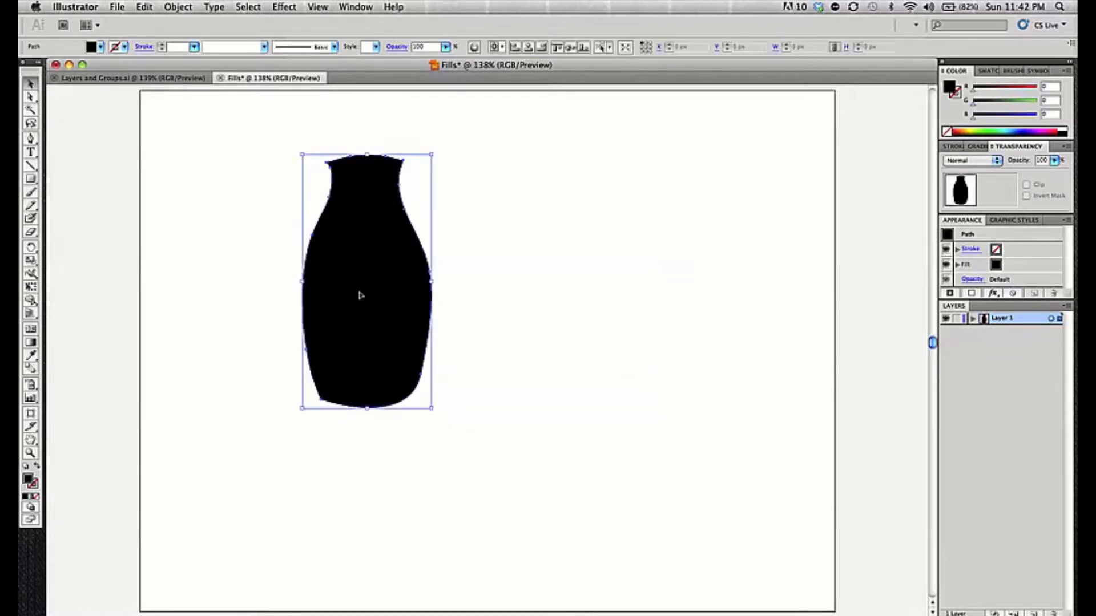
click(100, 47)
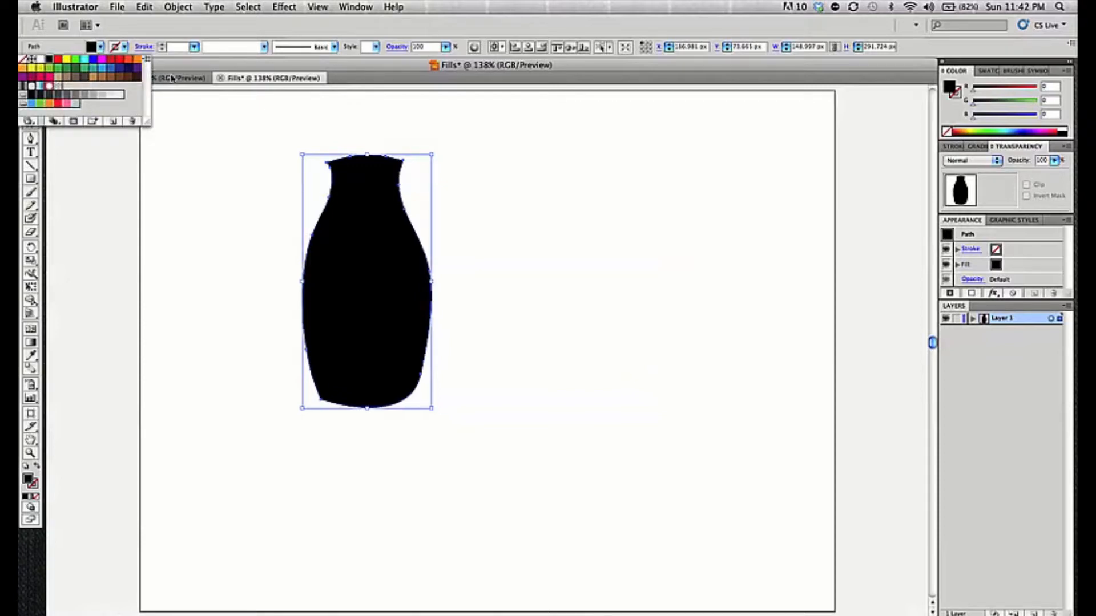
click(93, 59)
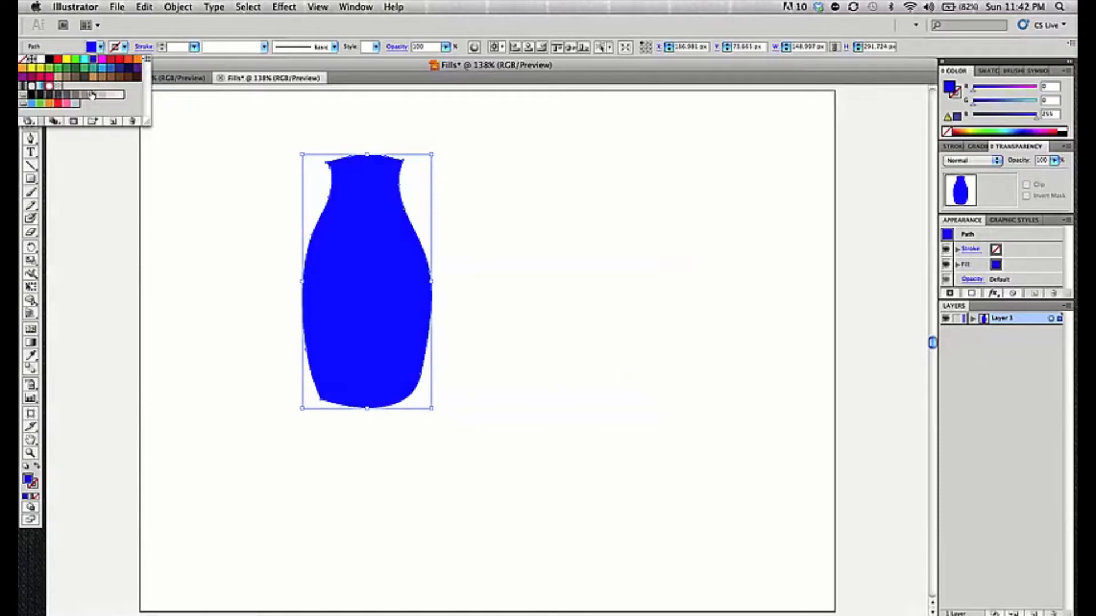
click(58, 59)
click(118, 69)
click(127, 69)
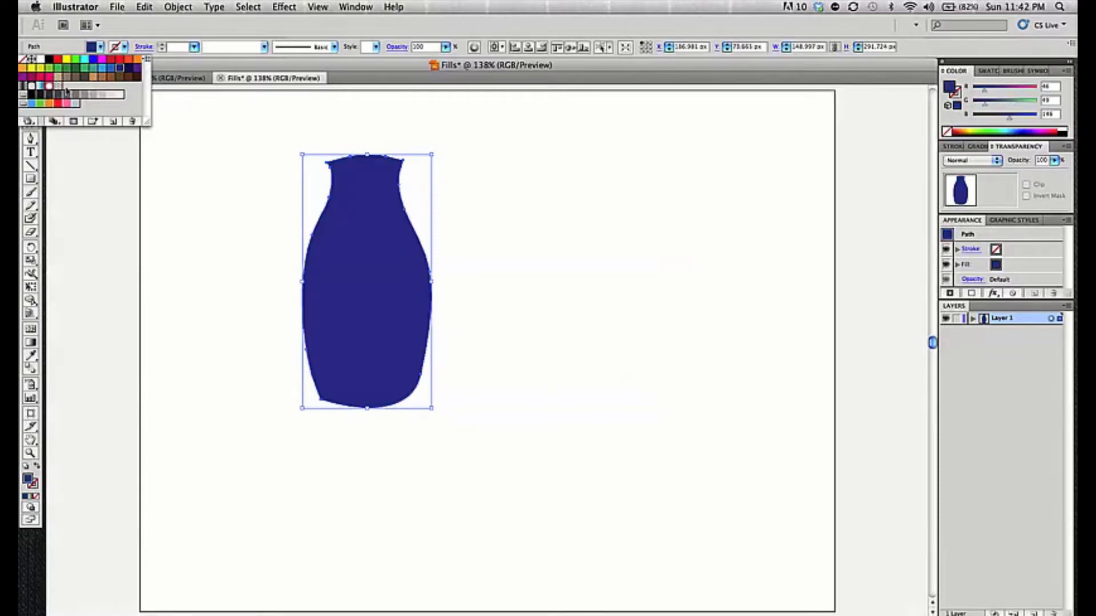
click(66, 60)
click(68, 76)
click(77, 77)
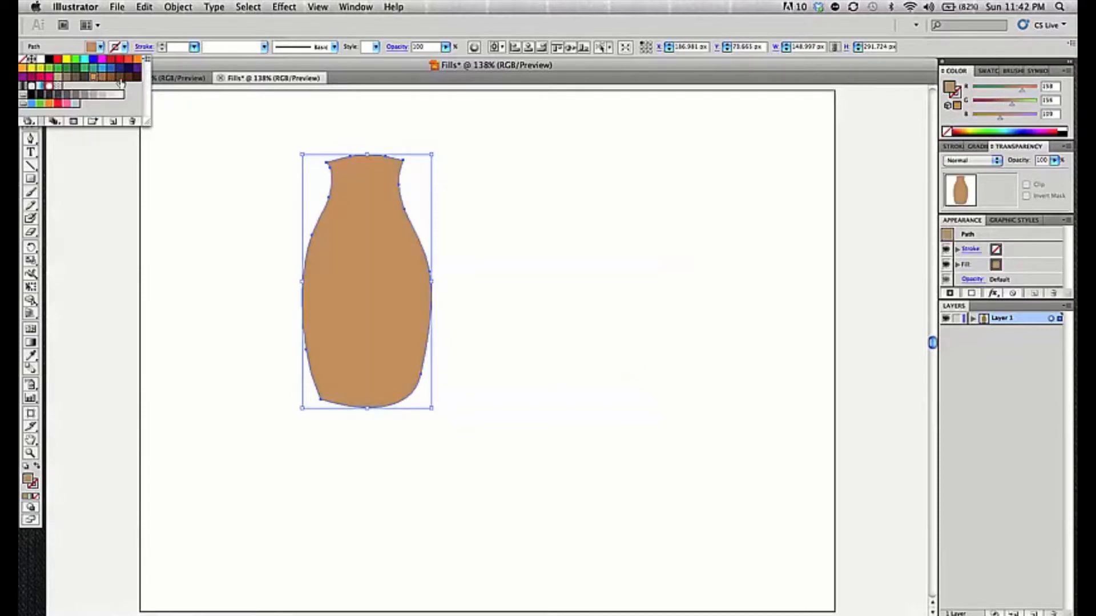
click(122, 76)
click(137, 76)
click(111, 67)
click(101, 48)
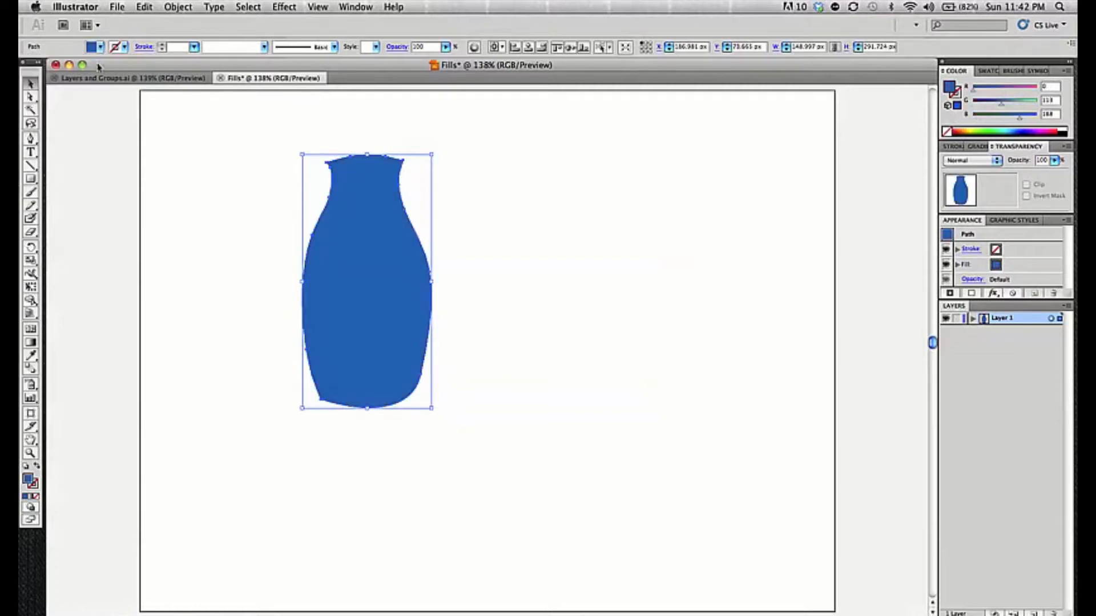
click(223, 195)
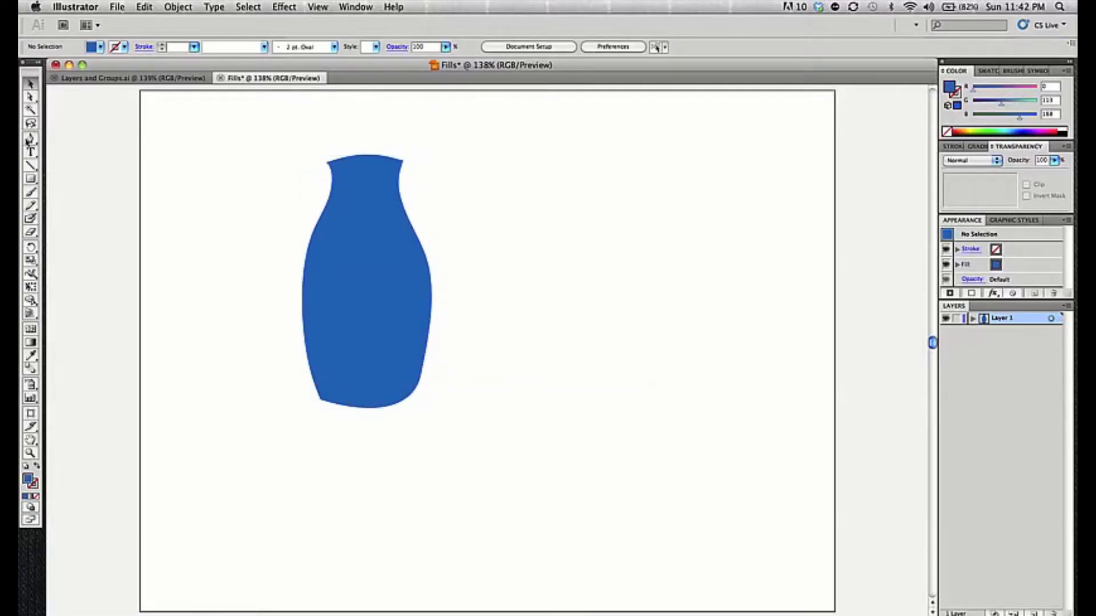
With the Pen tool, draw the curved rim, right side and base of a second vase beside the first
key(p)
click(573, 161)
drag(608, 156, 630, 156)
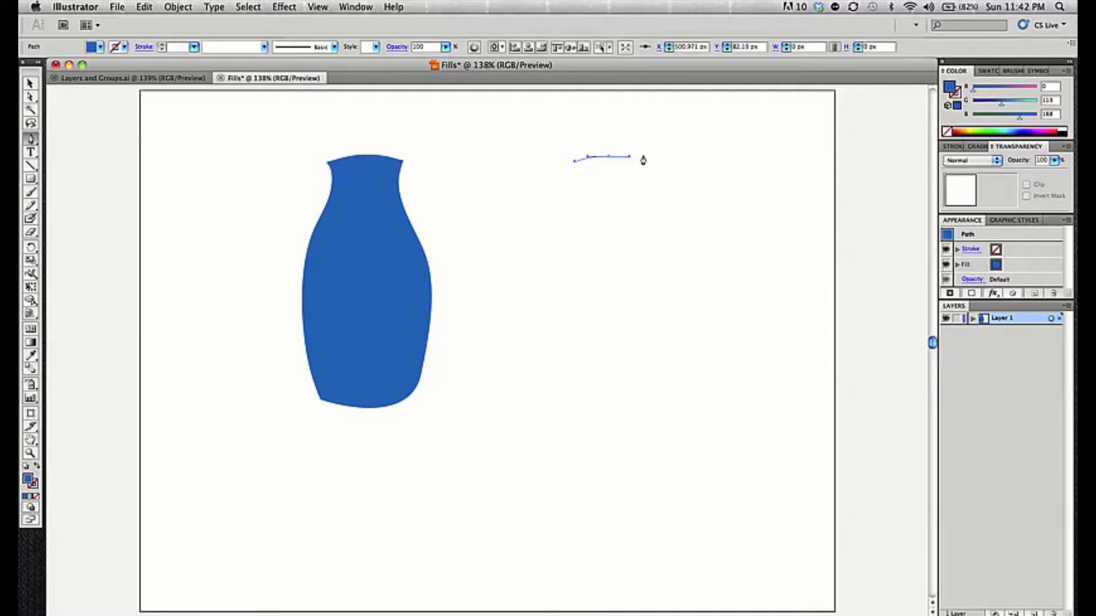
click(646, 163)
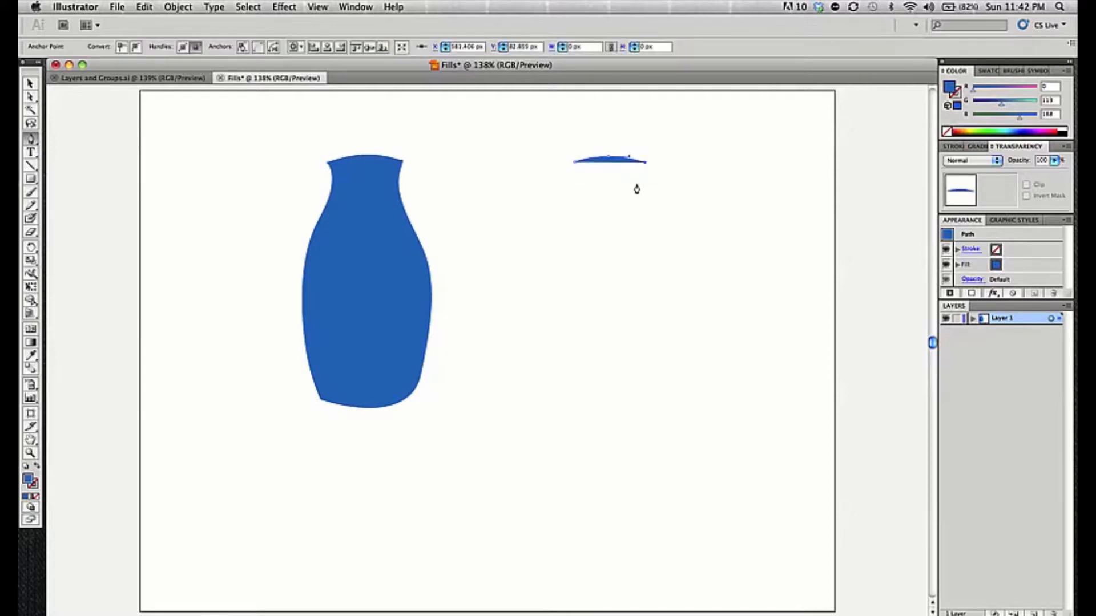
drag(636, 201, 636, 202)
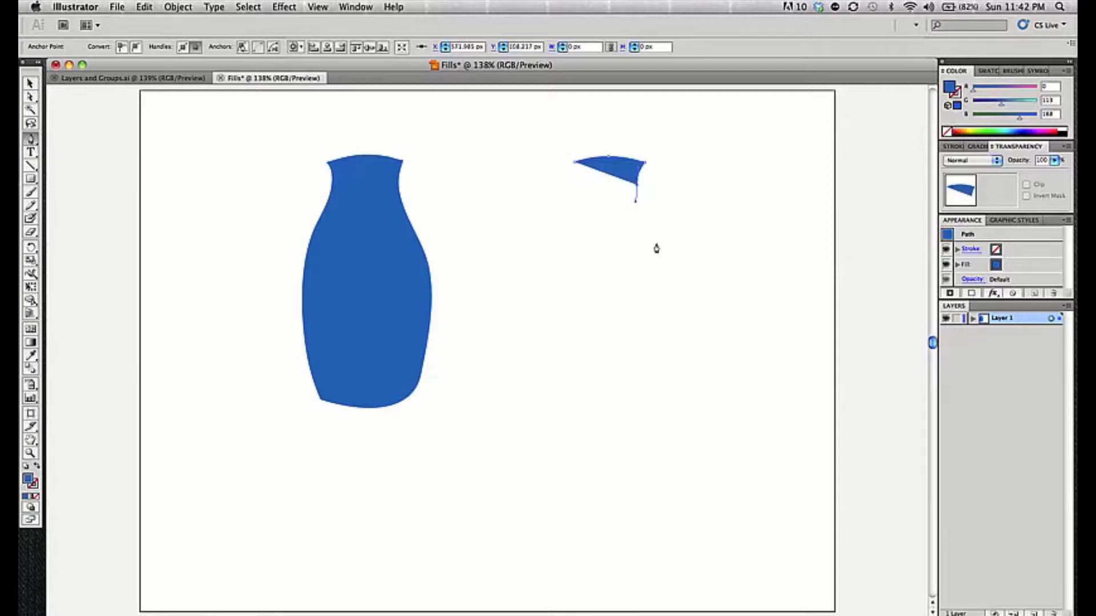
drag(664, 248, 671, 280)
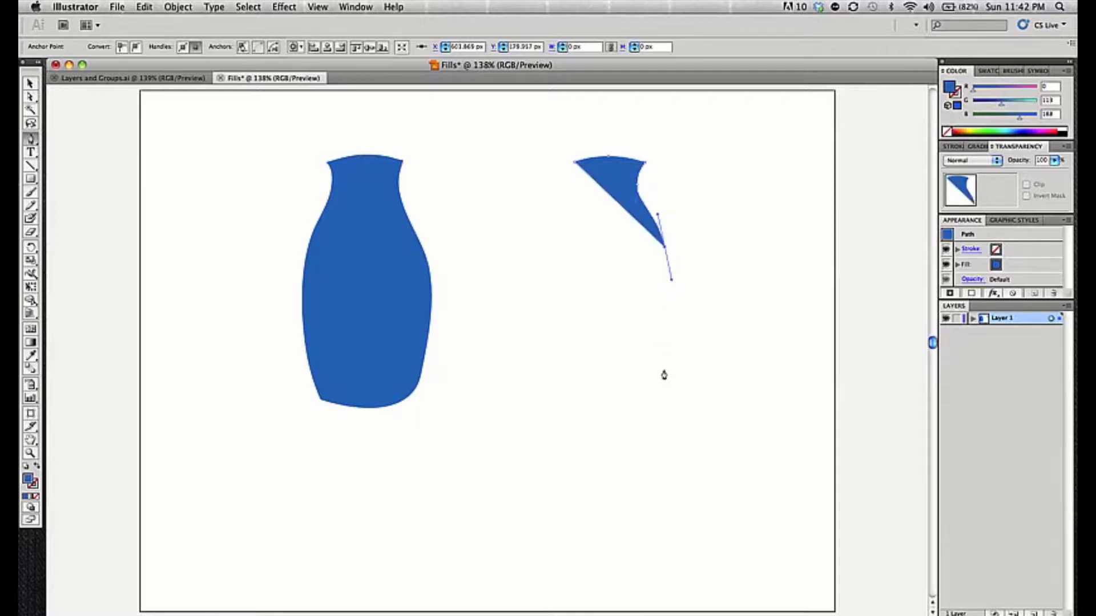
drag(669, 368, 656, 407)
click(597, 411)
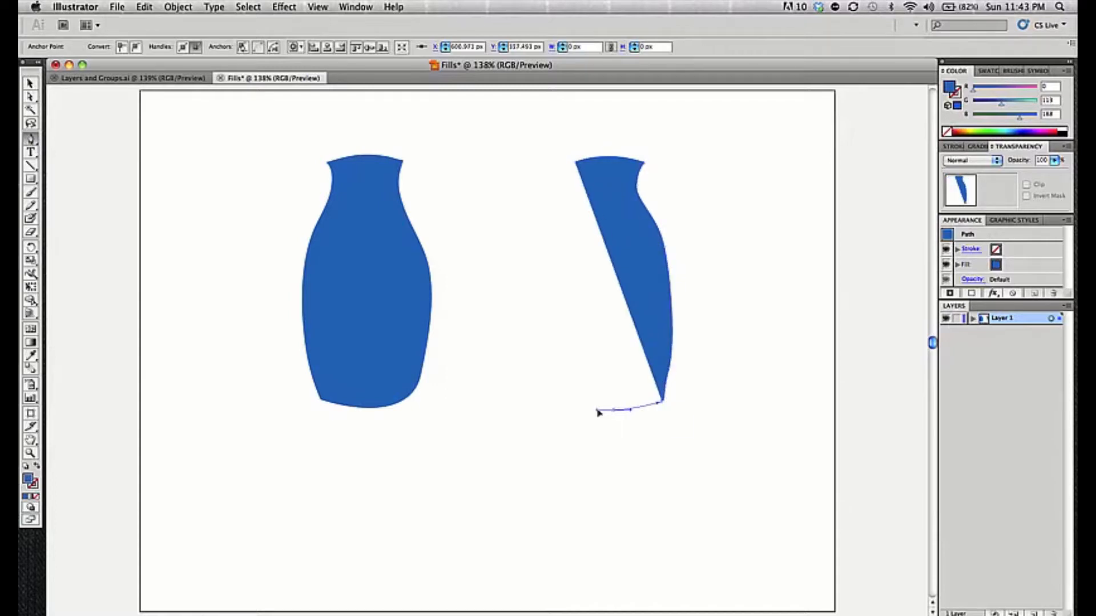
drag(568, 410, 556, 402)
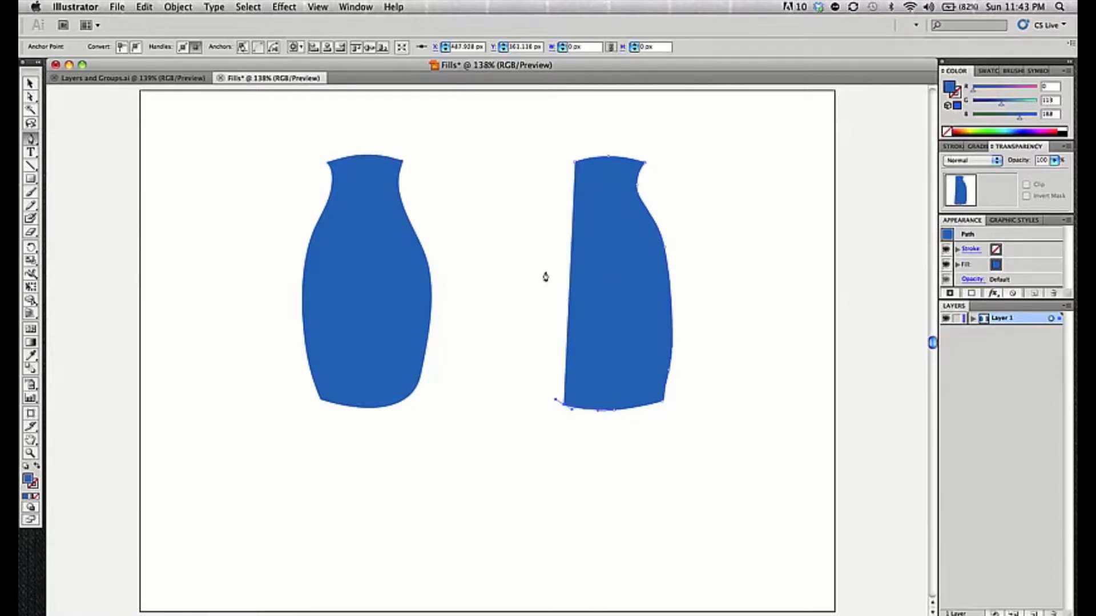
Draw the second vase's left side from the base up through the neck and close the path at the rim
drag(545, 254, 551, 213)
key(super+z)
drag(547, 365, 546, 350)
drag(543, 353, 540, 353)
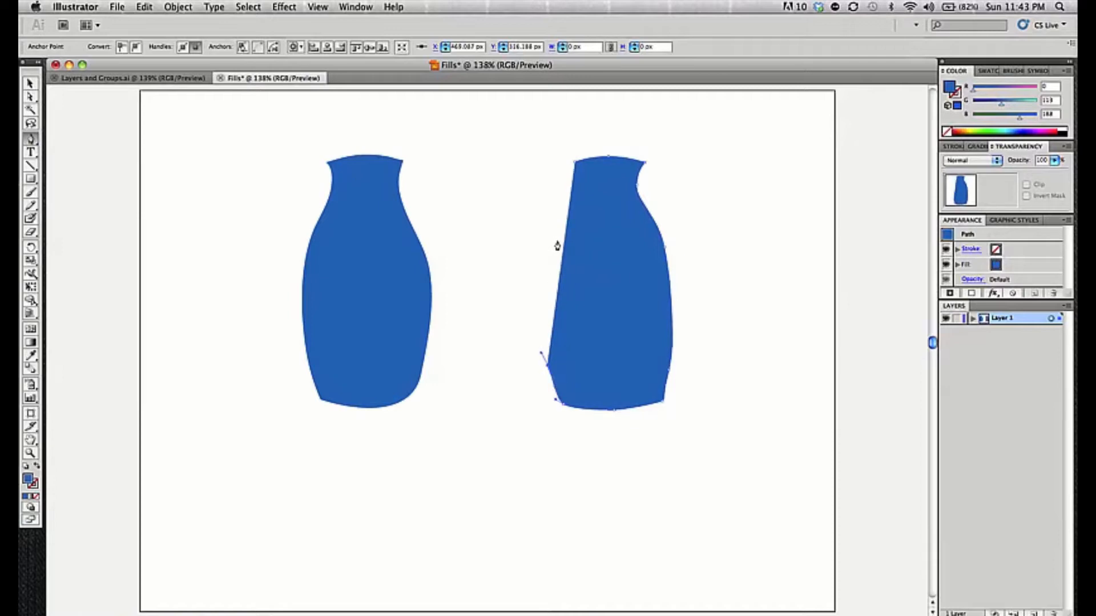
drag(558, 244, 587, 167)
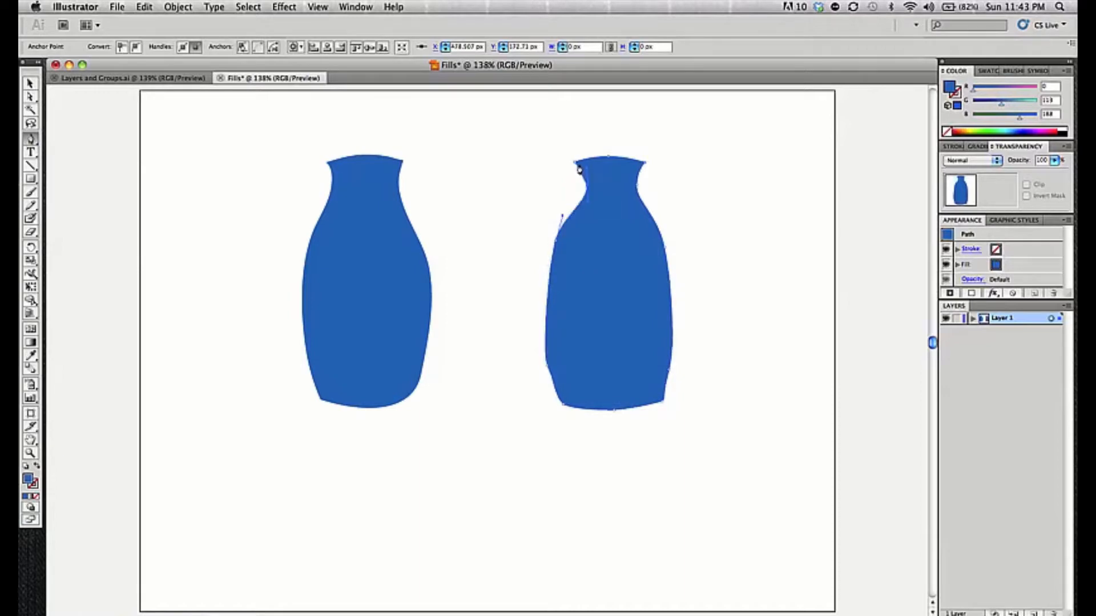
click(574, 166)
Smooth the second vase's left side by adjusting its neck anchor and the curves at the shoulder and lower side
key(a)
drag(585, 186, 580, 184)
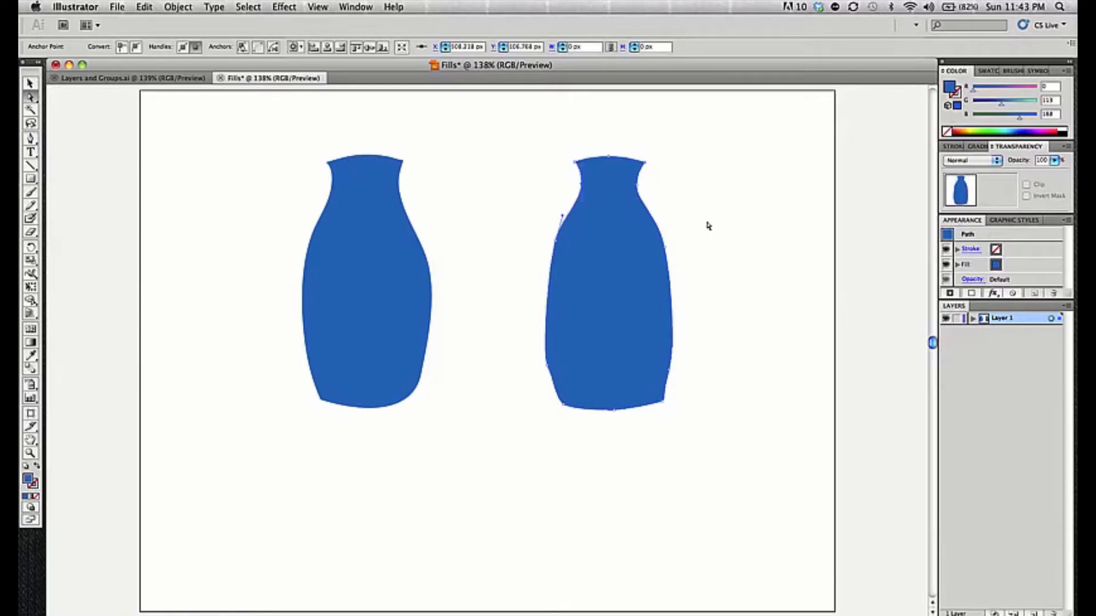
click(555, 244)
drag(548, 371, 546, 359)
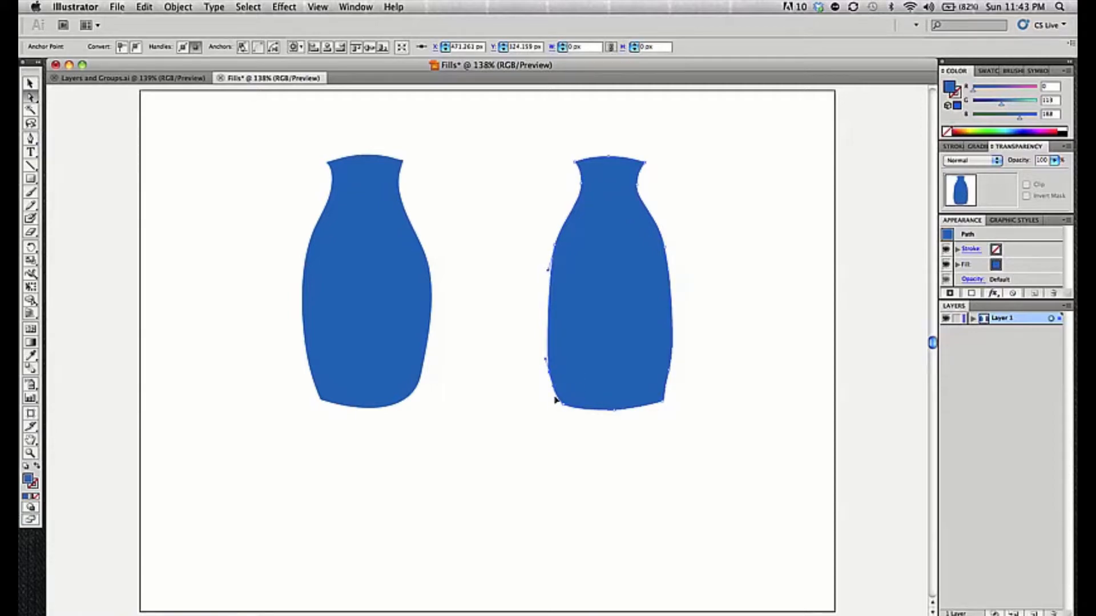
click(697, 359)
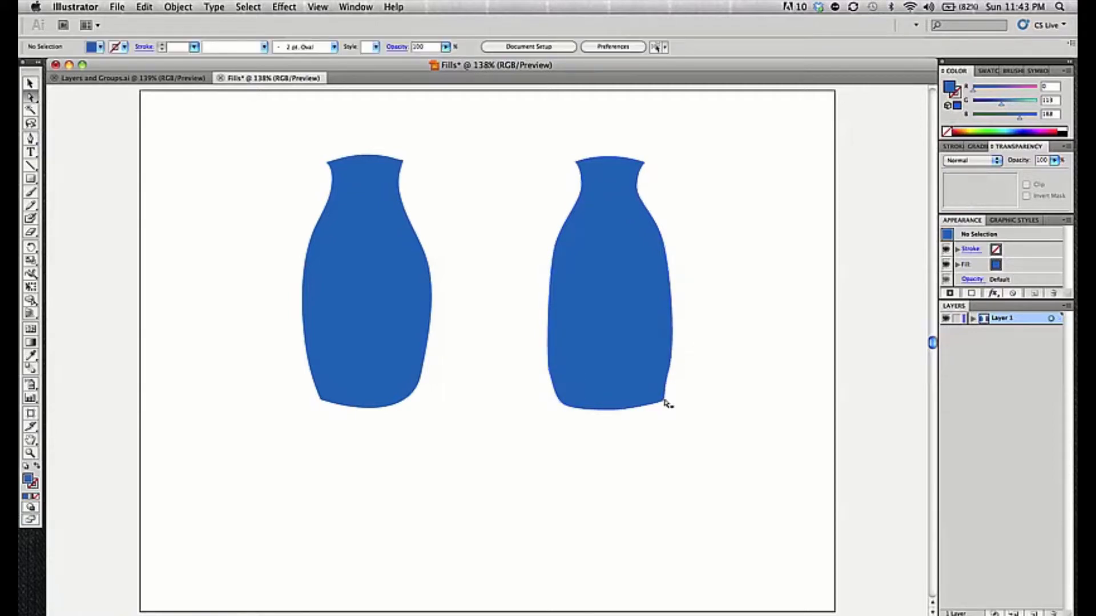
Reshape the second vase's lower right side into a fuller curve that tapers evenly to the base
click(666, 401)
drag(669, 370, 657, 407)
click(694, 379)
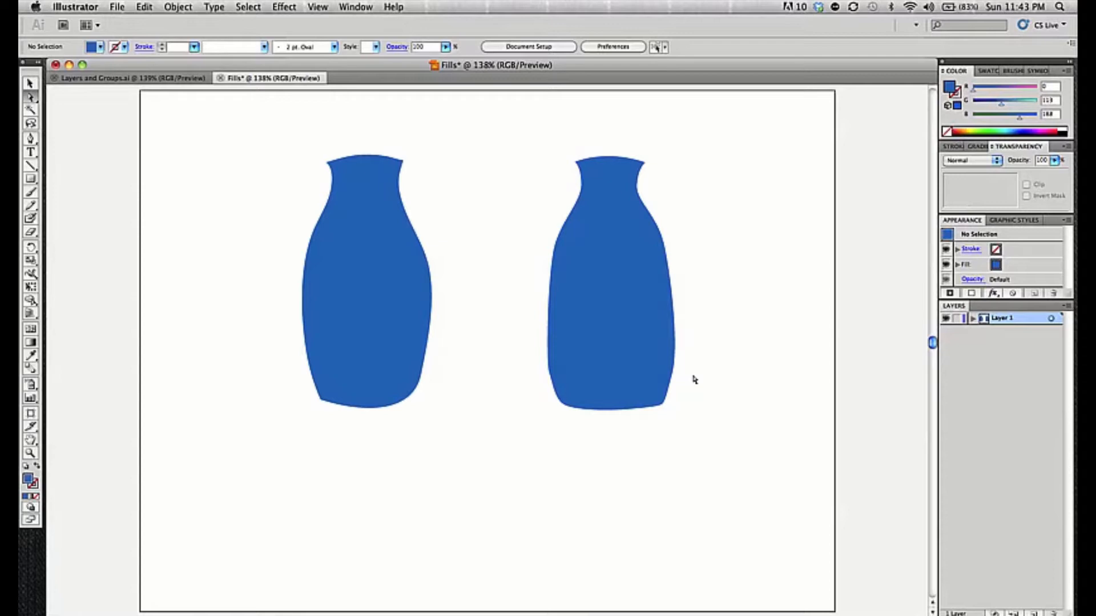
Try selecting both vases together with a selection area and with Select All, clearing the selection after each attempt
click(31, 84)
drag(226, 118, 728, 470)
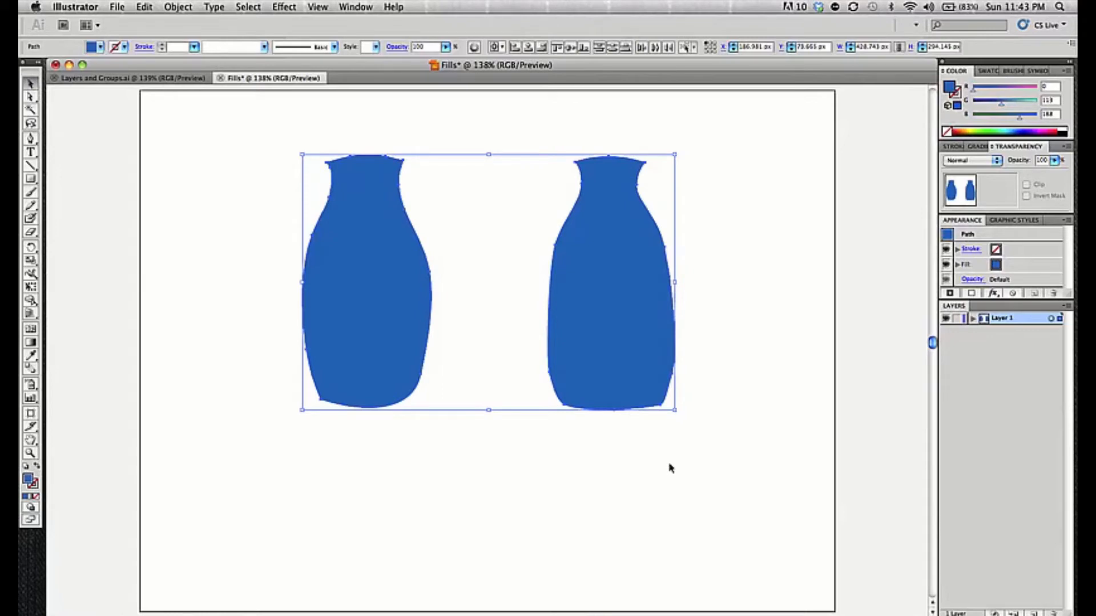
click(670, 468)
key(super+a)
click(249, 7)
click(246, 5)
click(286, 236)
Apply a white stroke to the first vase, keeping its blue fill
click(355, 240)
click(100, 47)
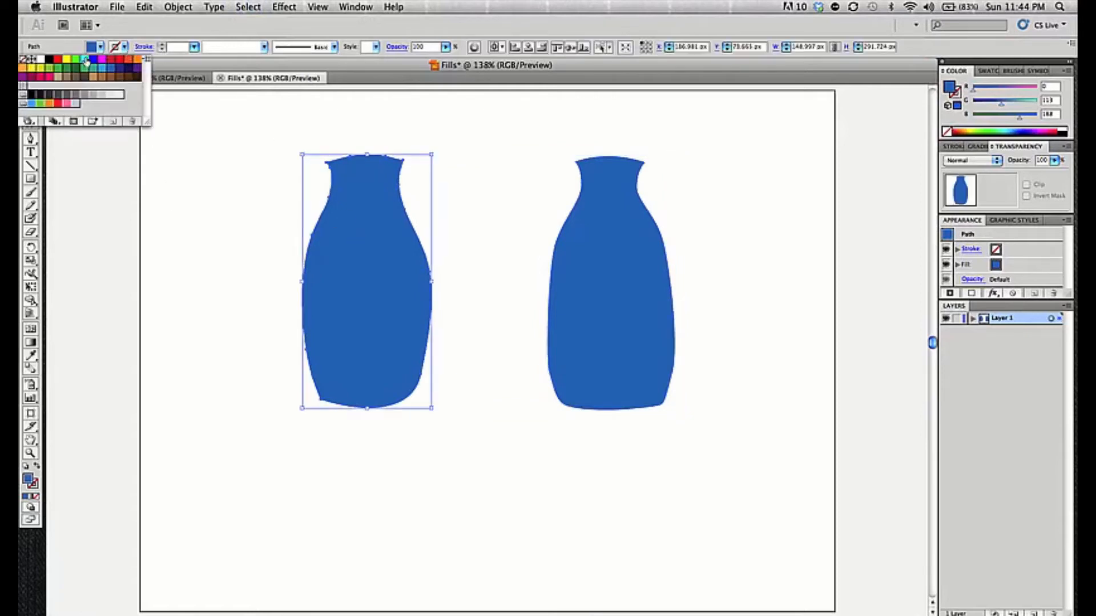
click(41, 58)
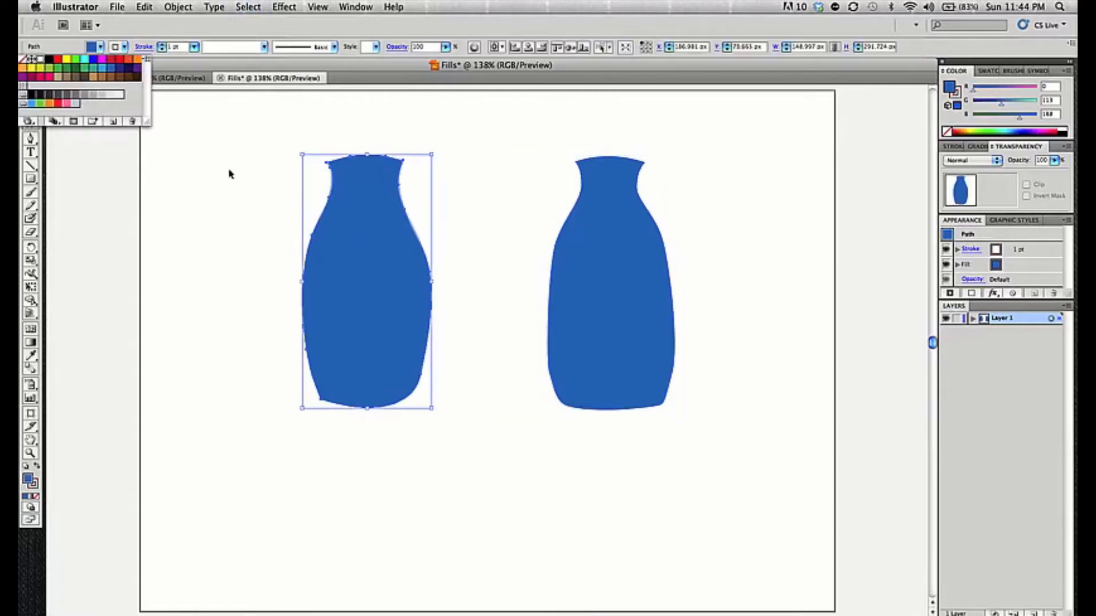
click(246, 143)
Select both vases, set their stroke to None, and deselect them
drag(257, 151, 827, 391)
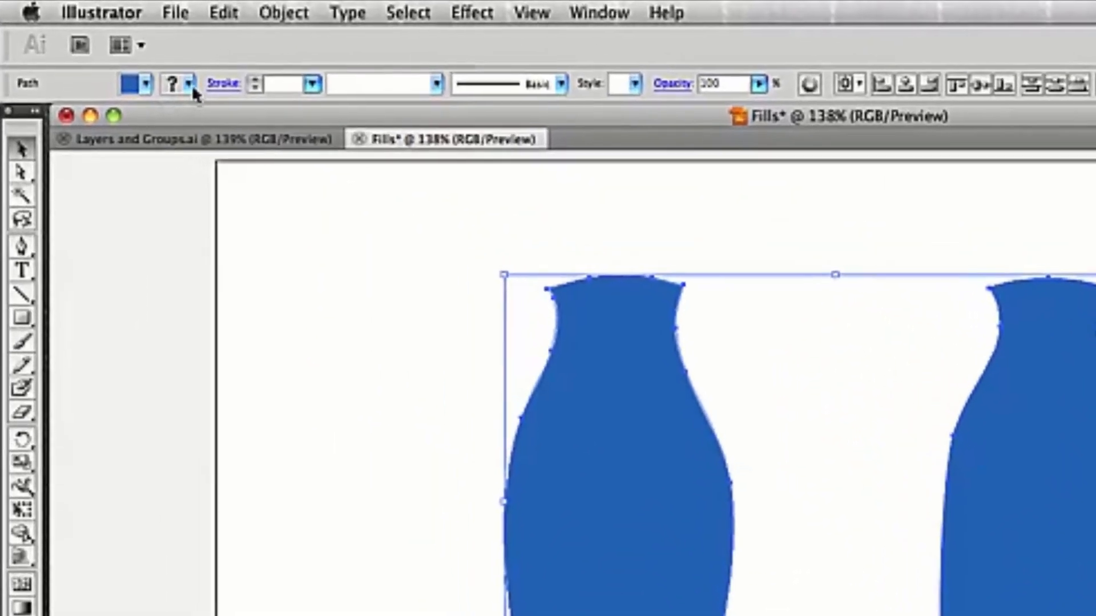
click(187, 86)
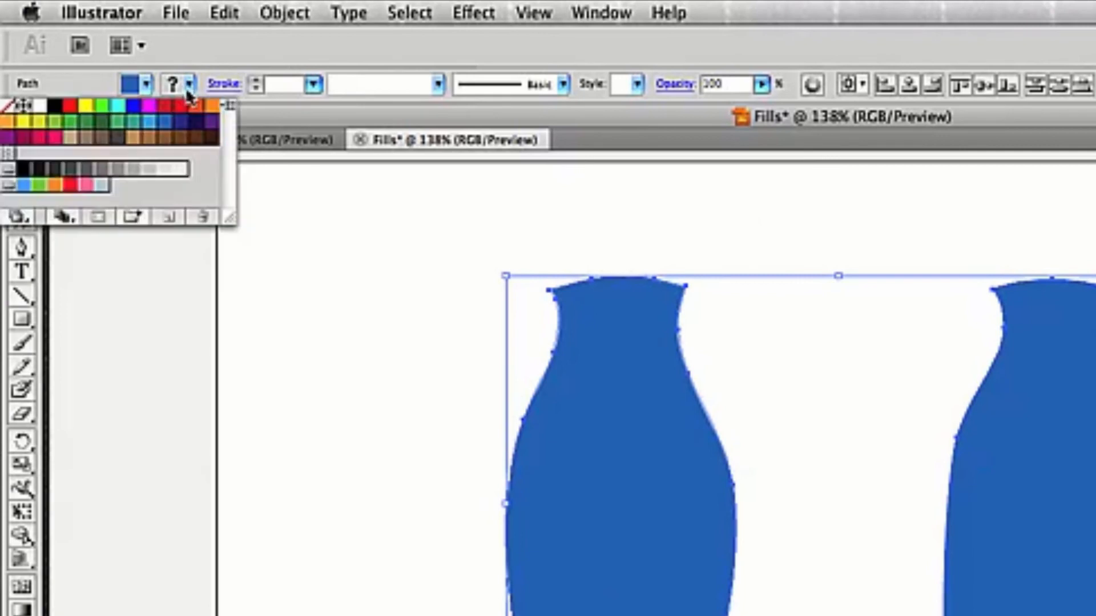
click(8, 108)
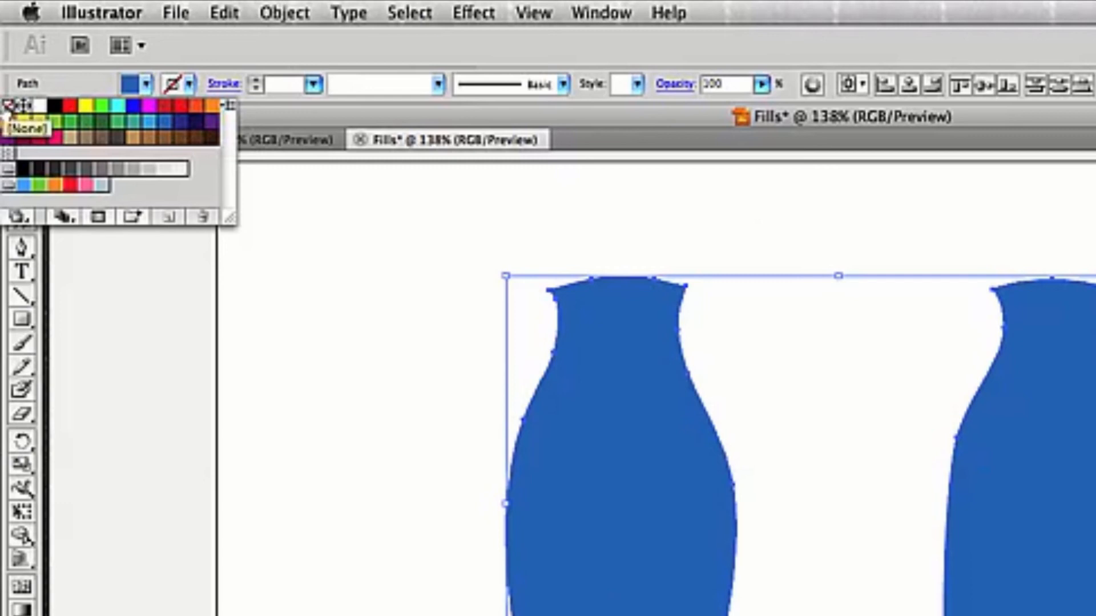
click(188, 86)
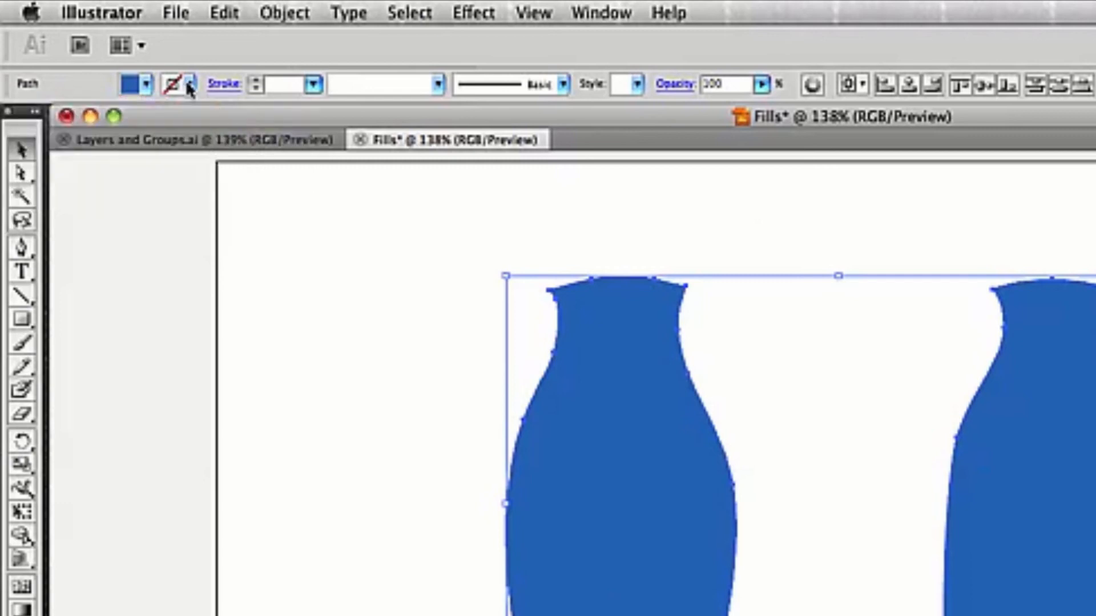
click(374, 383)
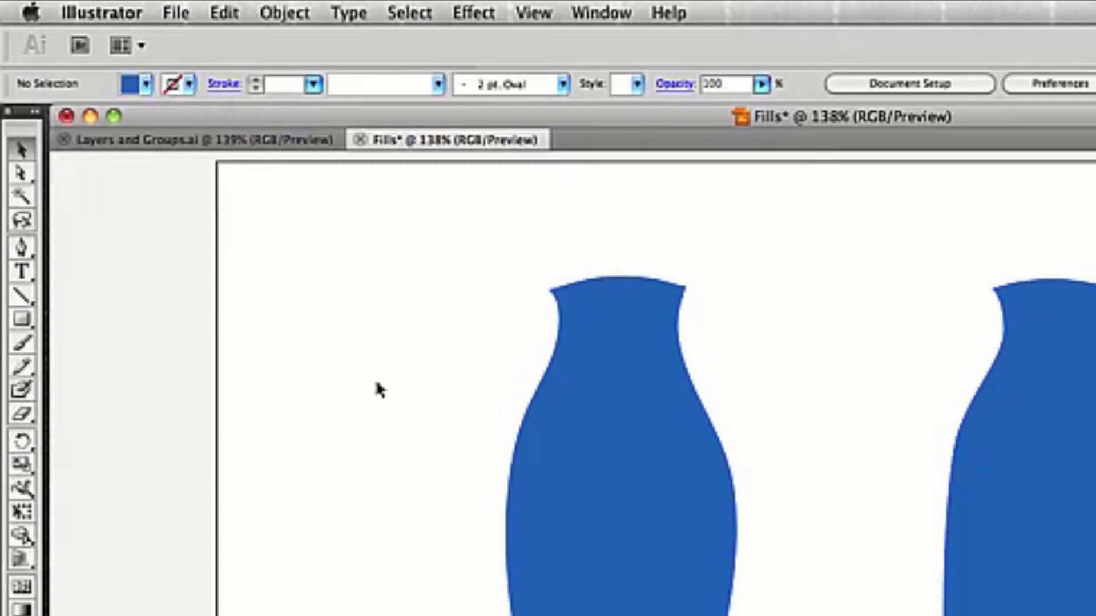